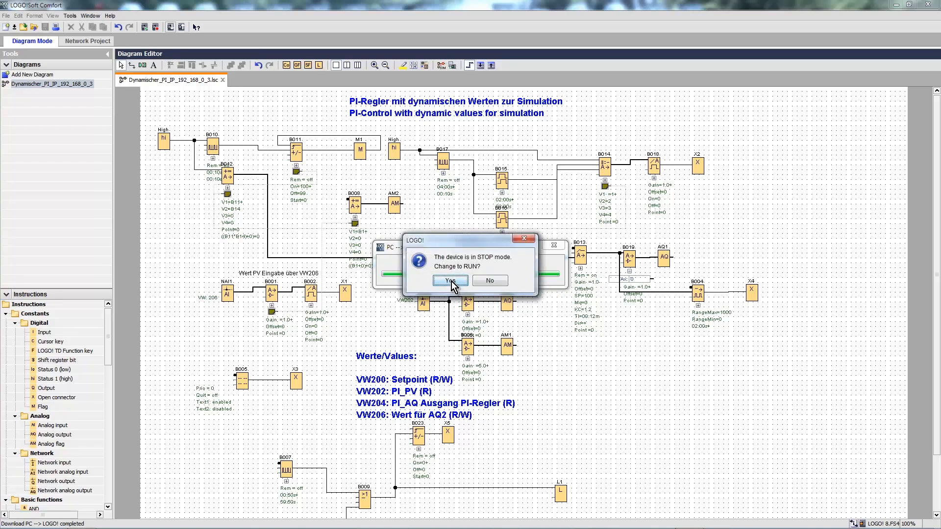
Step: Switch the LOGO! device back to RUN mode to complete the program download
{"action": "left_click", "coordinate": [450, 281]}
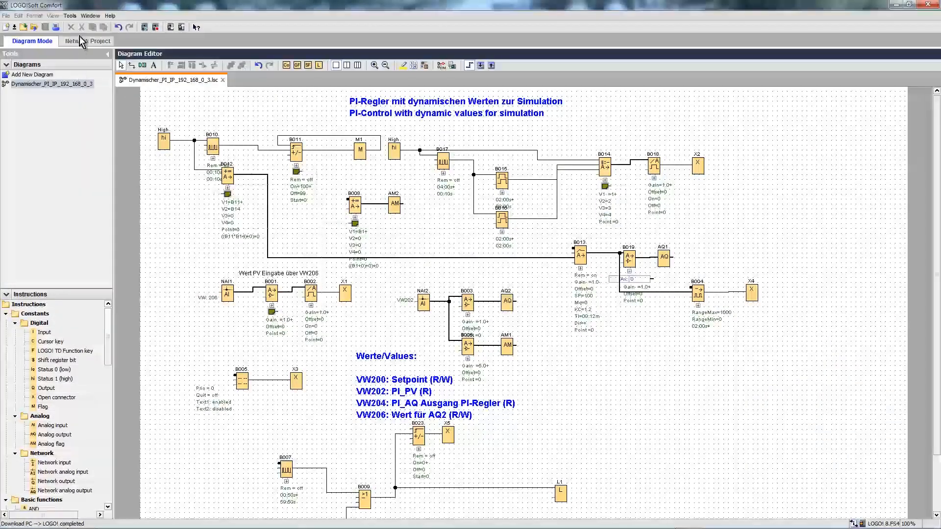
Step: Connect over Ethernet to the LOGO! at 192.168.0.3 and open its online access control settings, switching the device to STOP
{"action": "left_click", "coordinate": [69, 16]}
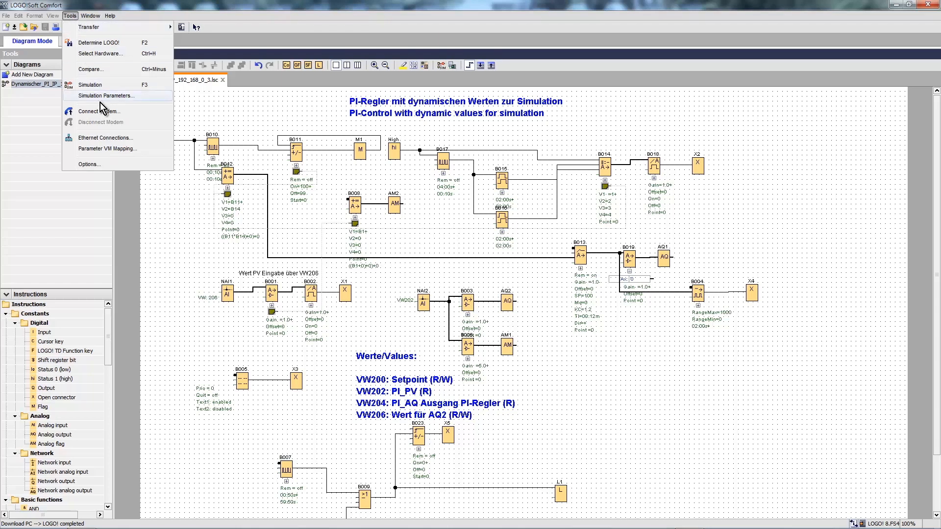
{"action": "mouse_move", "coordinate": [104, 33]}
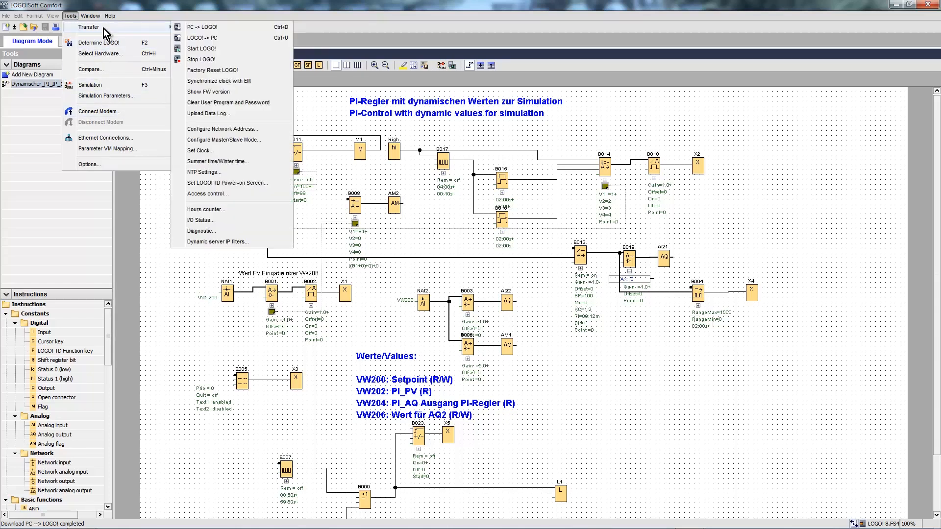
{"action": "left_click", "coordinate": [213, 194]}
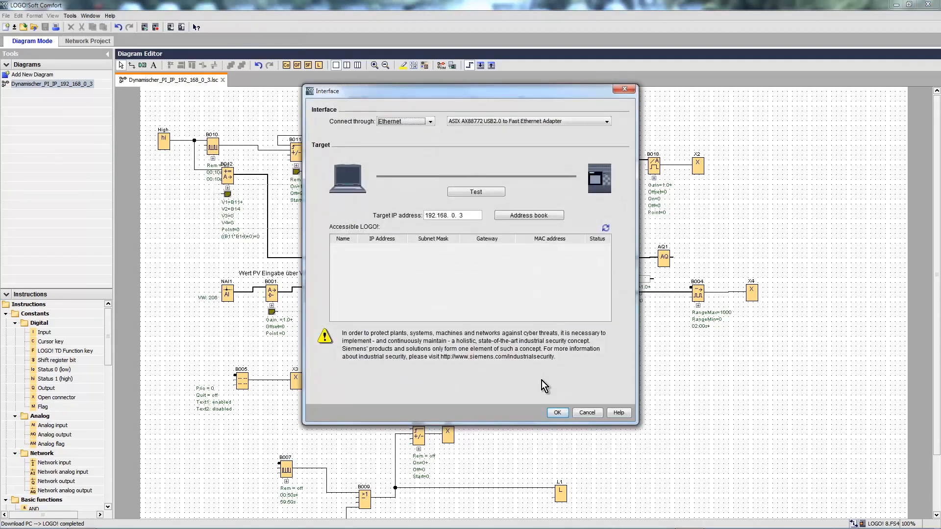
{"action": "left_click", "coordinate": [556, 412]}
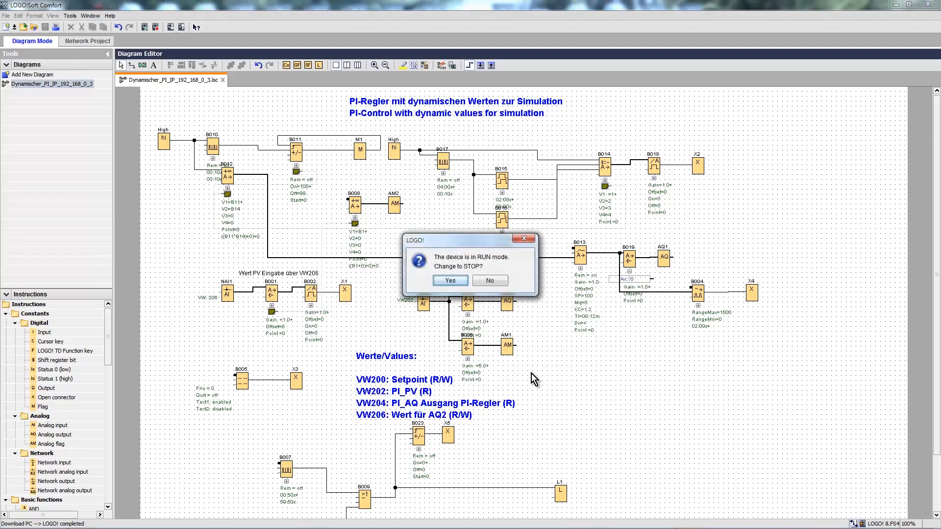
{"action": "left_click", "coordinate": [450, 280]}
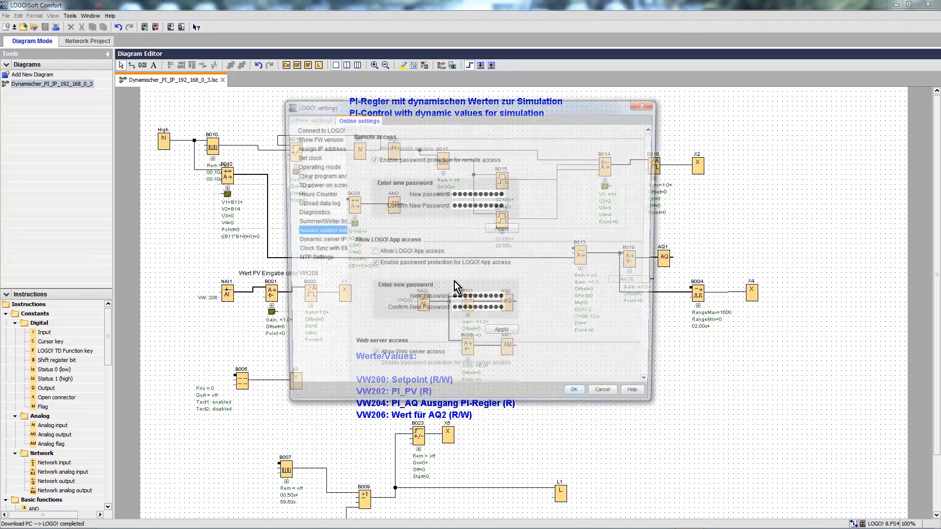
Step: Allow Web server access in the access control settings and accept the security warning
{"action": "left_click_drag", "start_coordinate": [651, 237], "coordinate": [636, 304]}
{"action": "left_click", "coordinate": [372, 235]}
{"action": "left_click", "coordinate": [371, 236]}
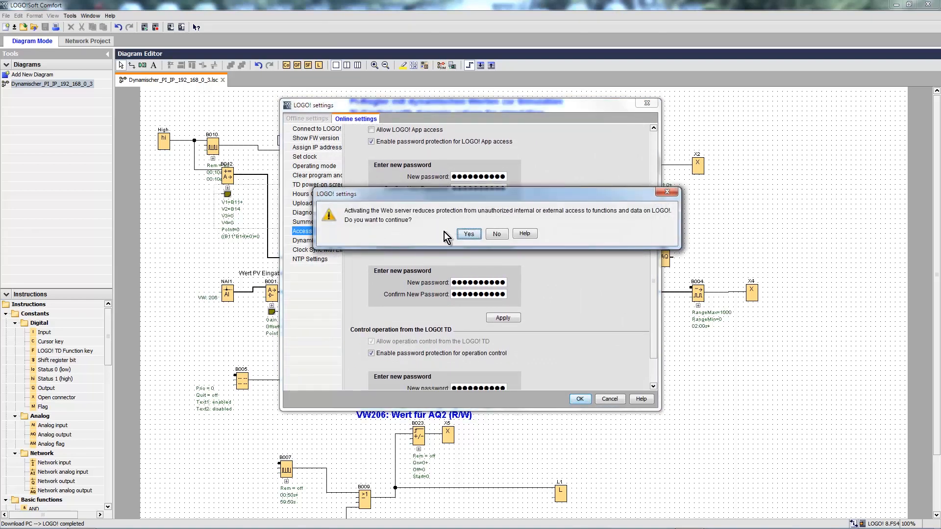
{"action": "left_click", "coordinate": [469, 234]}
Step: Enter and confirm the new Web server password, apply it, return the device to RUN mode and close the settings
{"action": "left_click", "coordinate": [453, 282]}
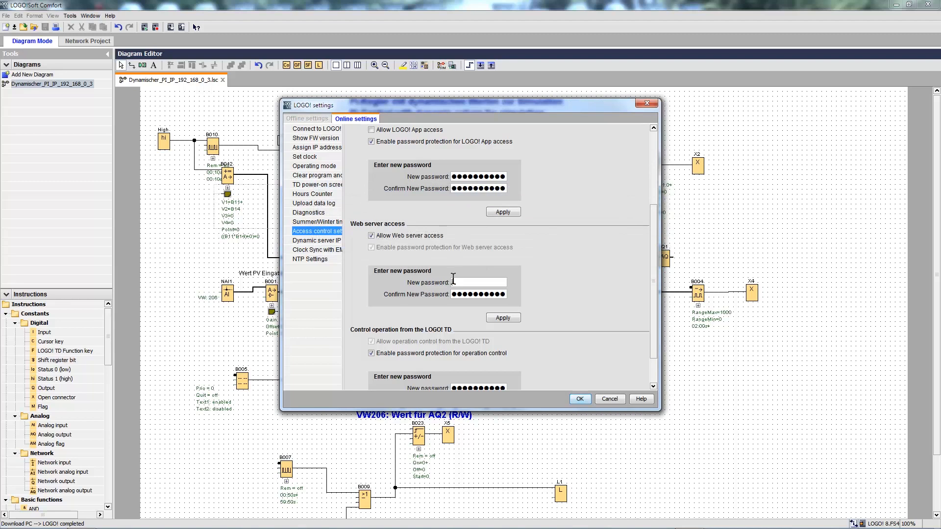
{"action": "type", "text": "●●●●"}
{"action": "left_click", "coordinate": [455, 295]}
{"action": "type", "text": "●●●●"}
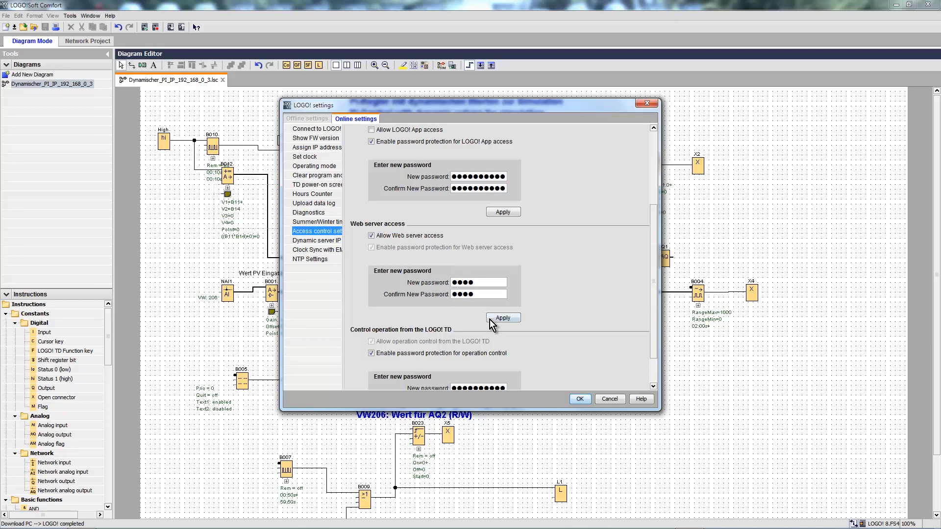
{"action": "left_click", "coordinate": [503, 317]}
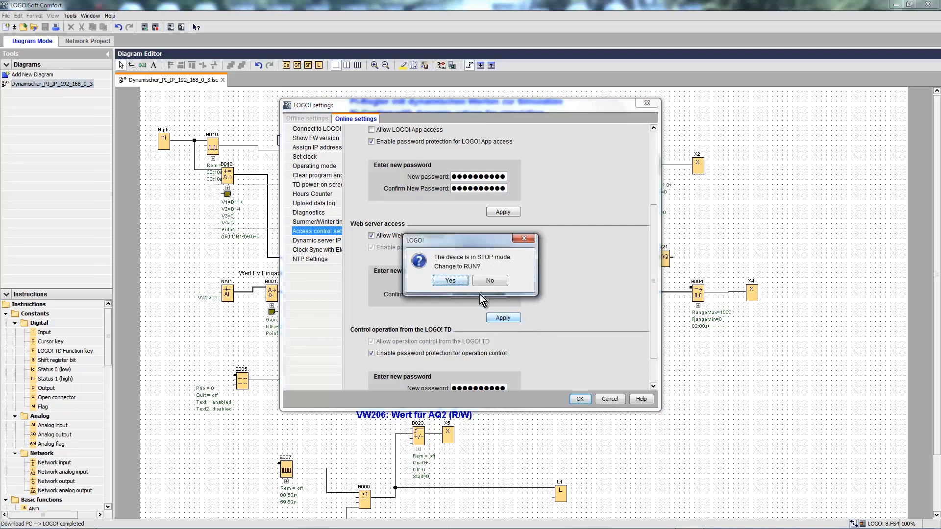
{"action": "left_click", "coordinate": [450, 281]}
{"action": "left_click", "coordinate": [579, 400]}
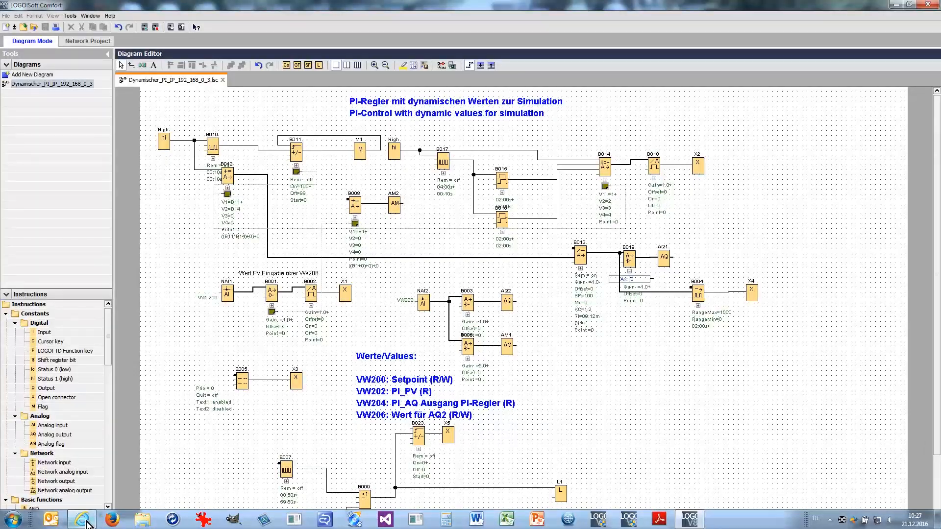
Step: Switch to Internet Explorer and load the page siemens.de/logo
{"action": "left_click", "coordinate": [87, 522]}
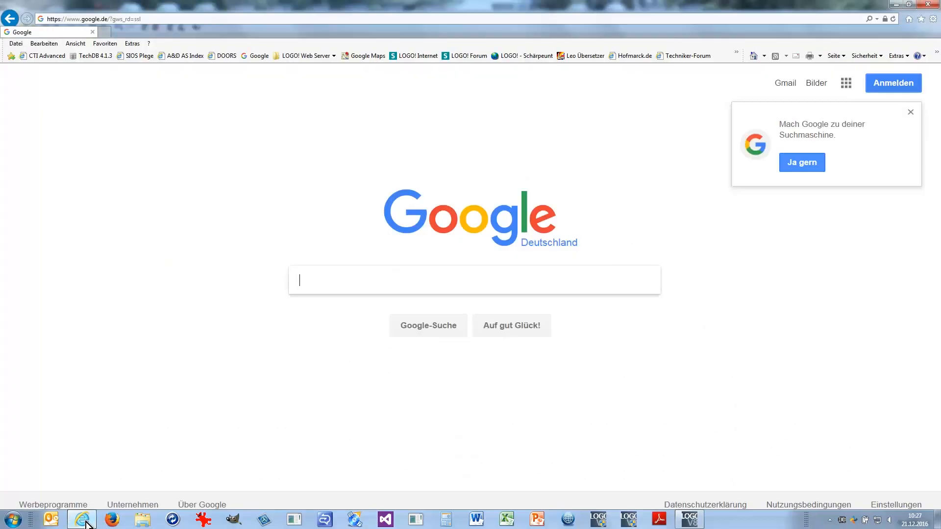
{"action": "left_click", "coordinate": [167, 19]}
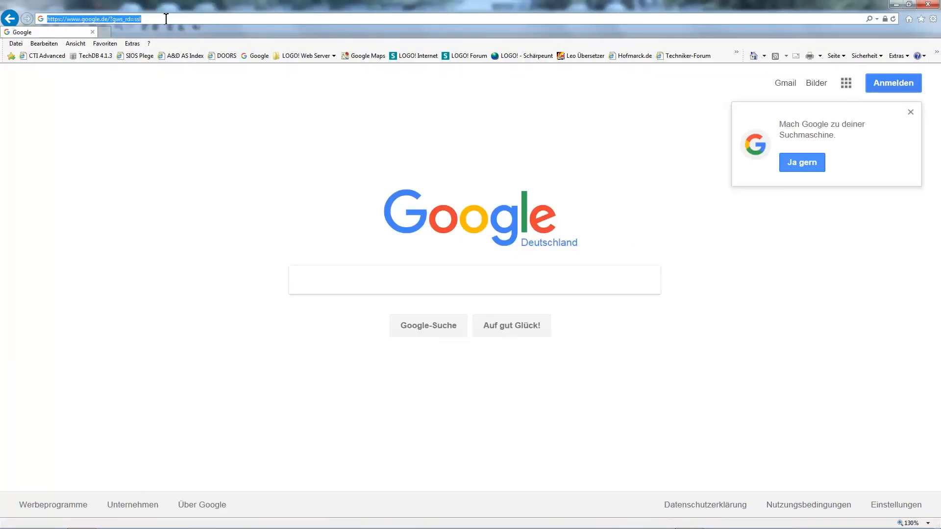
{"action": "type", "text": "siemen"}
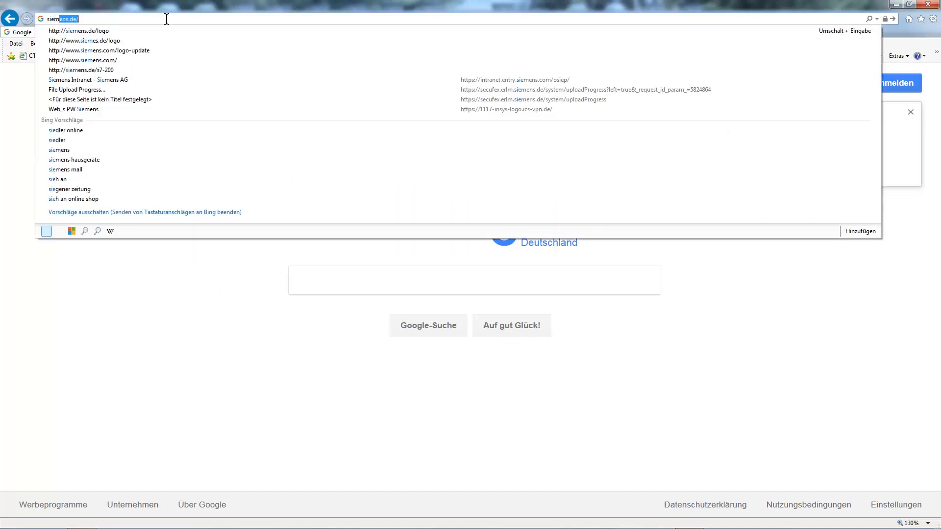
{"action": "type", "text": "s.de"}
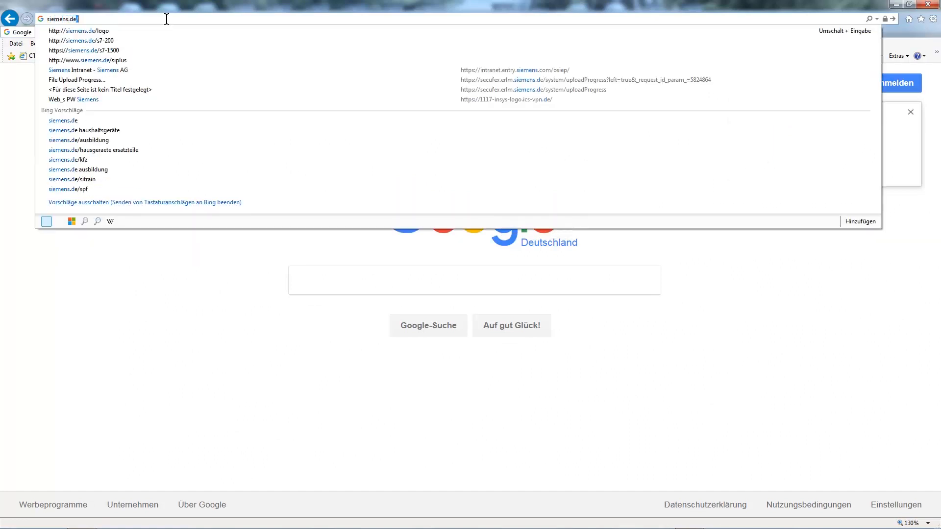
{"action": "type", "text": "/logo"}
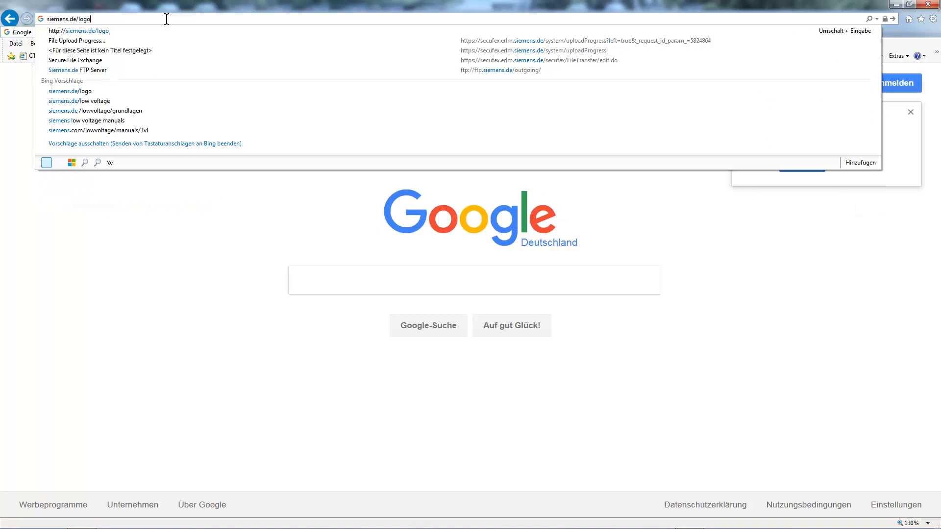
{"action": "key", "text": "Return"}
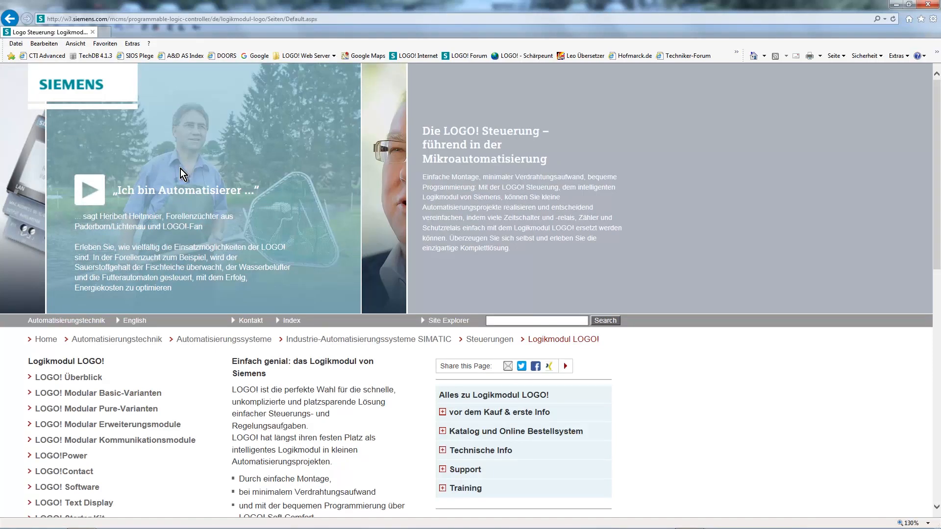
Step: Expand "Mehr zu LOGO!" in the overviews and open the page "Demosoftware, Upgrades/Updates, Treiber"
{"action": "scroll", "coordinate": [180, 168], "scroll_direction": "down", "scroll_amount": 6}
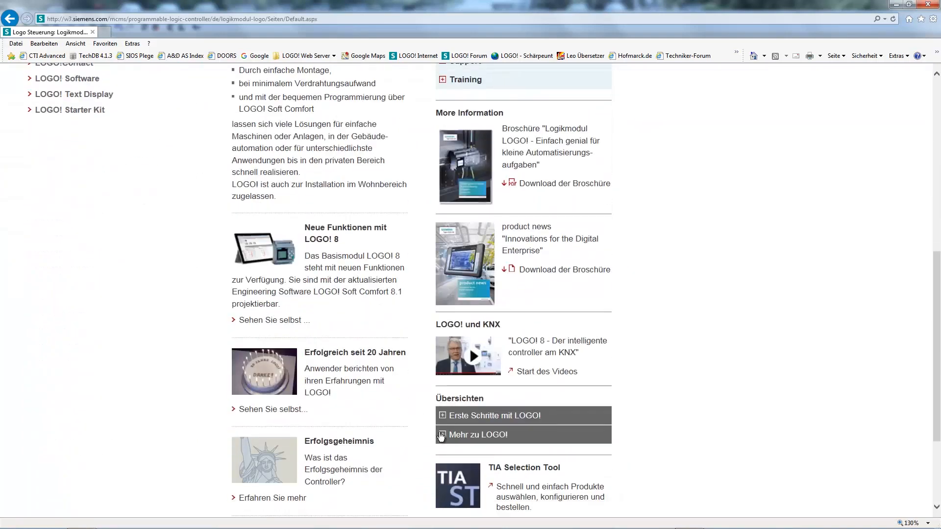
{"action": "left_click", "coordinate": [443, 436]}
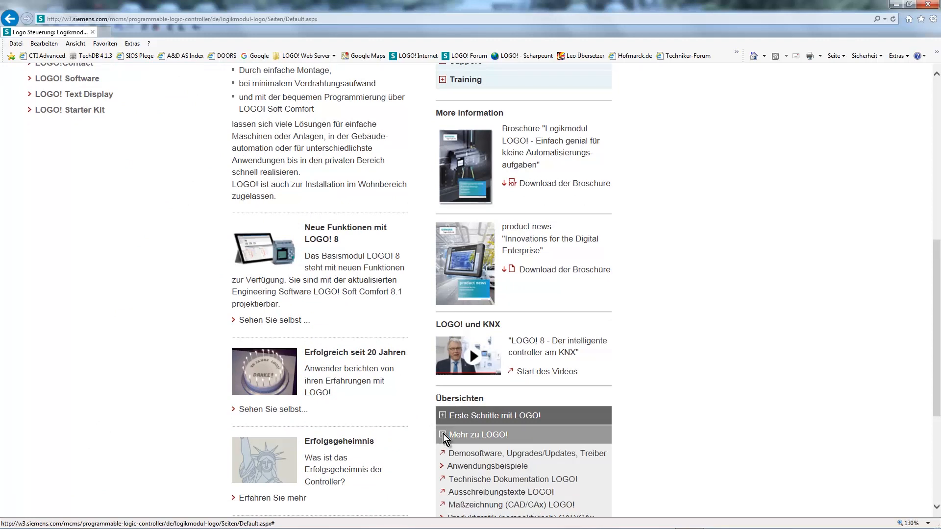
{"action": "left_click", "coordinate": [482, 459]}
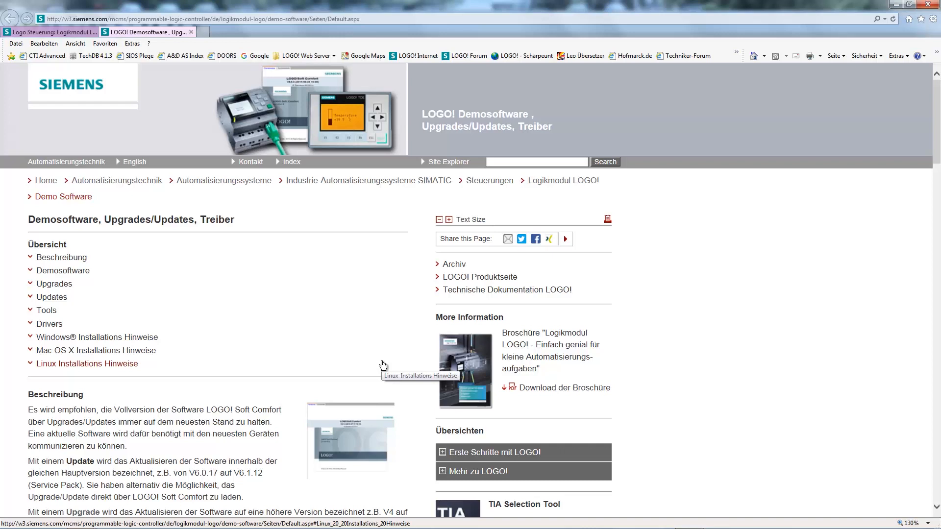
Step: Download the LOGO! Access Tool and save logo-access-tool.zip to the SD Card drive (G:)
{"action": "scroll", "coordinate": [383, 364], "scroll_direction": "down", "scroll_amount": 20}
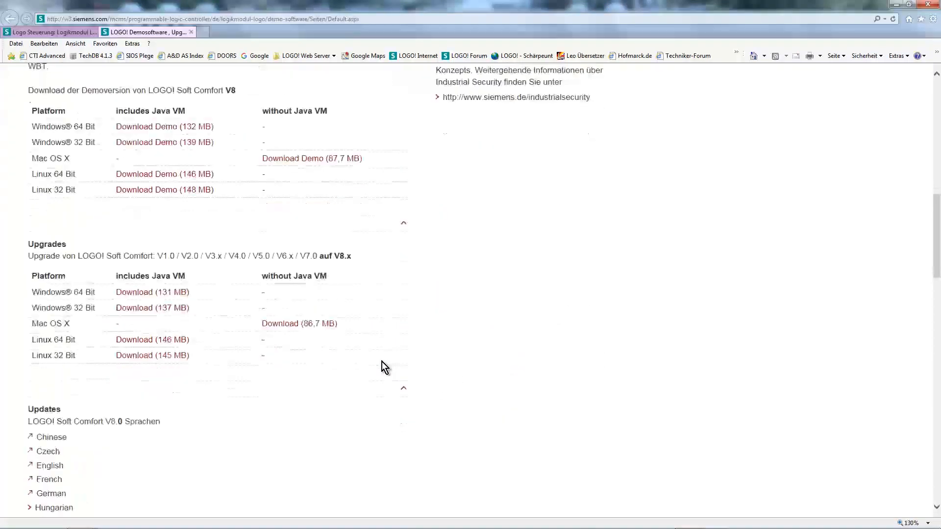
{"action": "scroll", "coordinate": [383, 366], "scroll_direction": "down", "scroll_amount": 12}
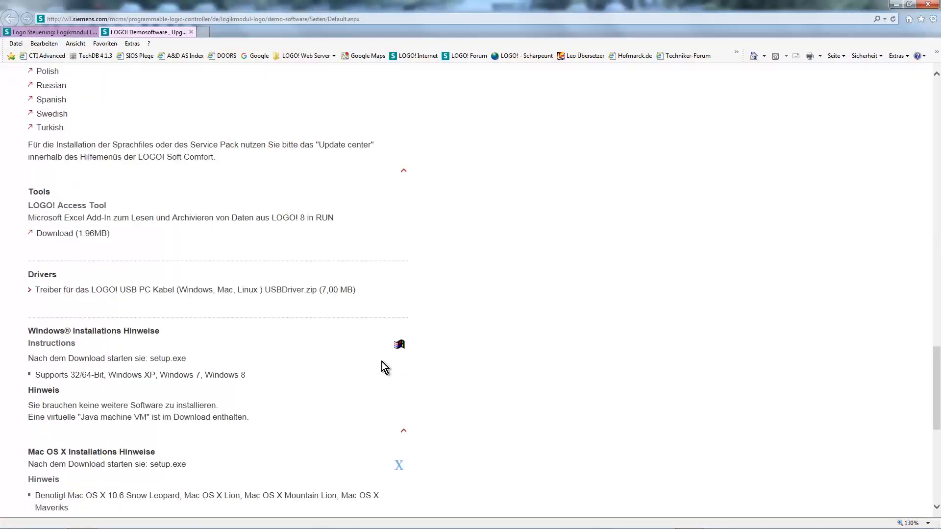
{"action": "left_click", "coordinate": [86, 235]}
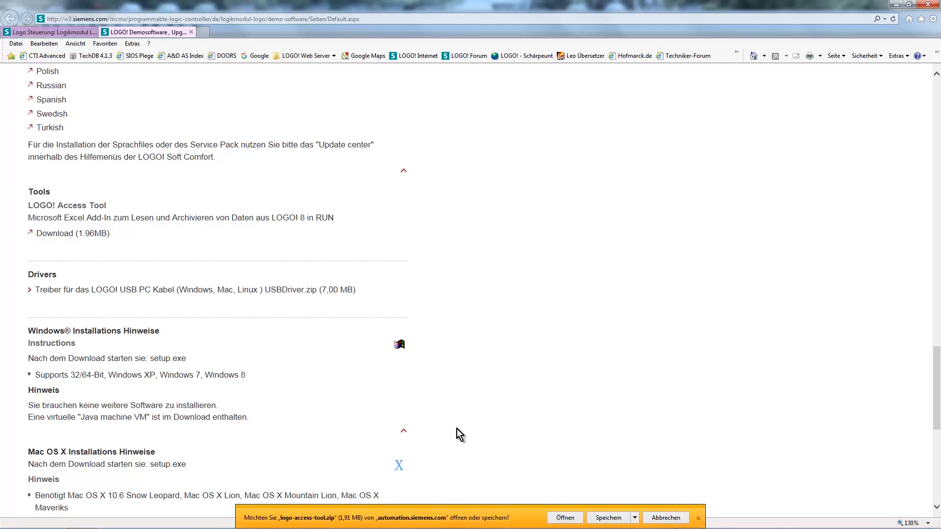
{"action": "left_click", "coordinate": [635, 518]}
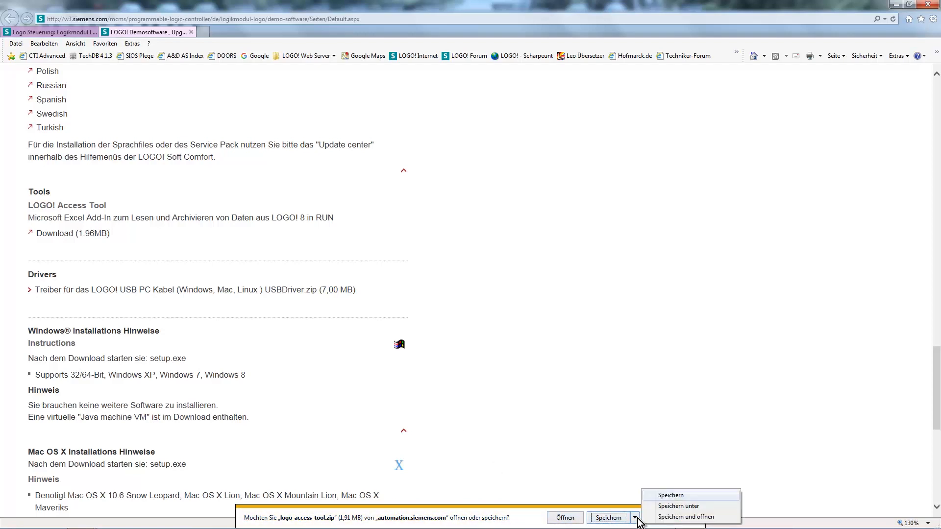
{"action": "left_click", "coordinate": [678, 506]}
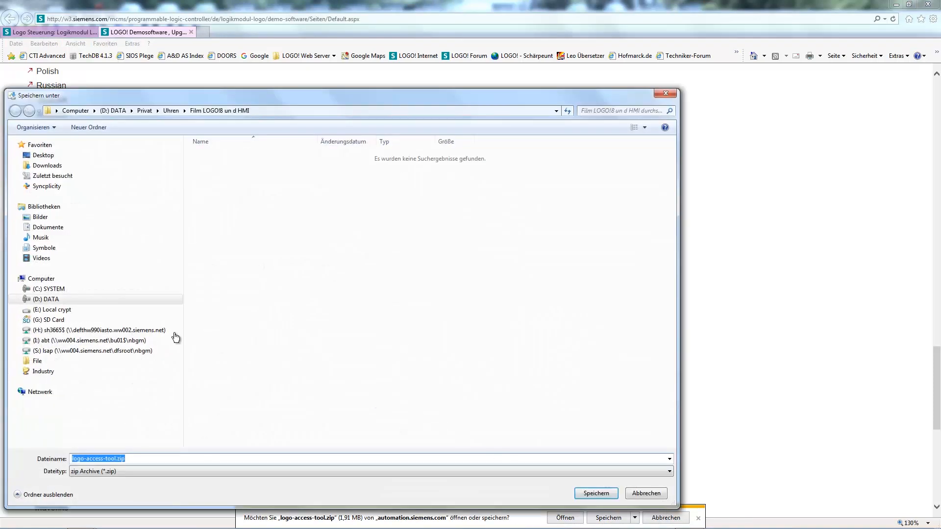
{"action": "left_click", "coordinate": [70, 320]}
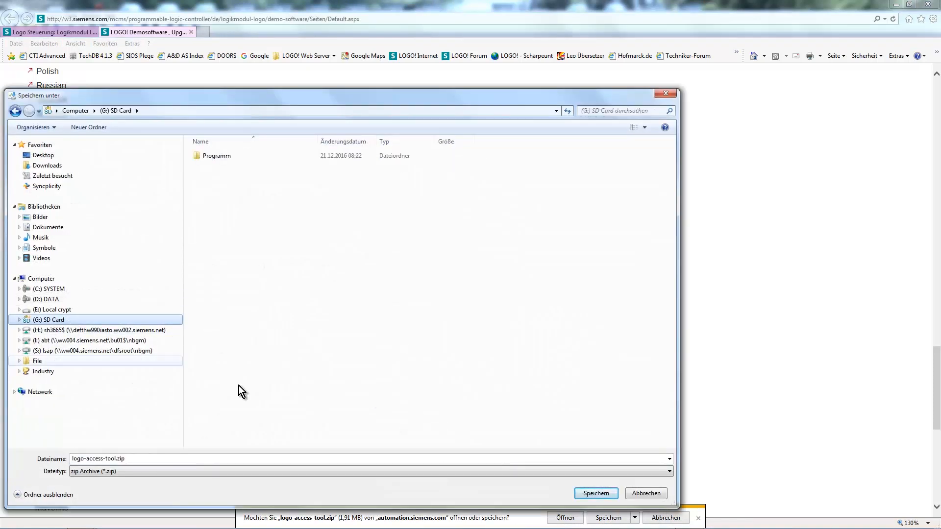
{"action": "left_click", "coordinate": [583, 493]}
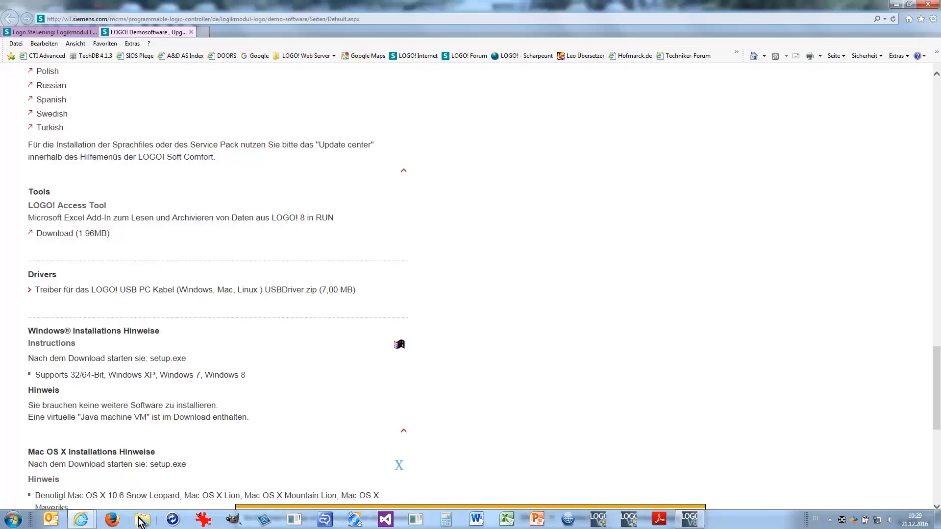
Step: Switch to Windows Explorer and extract logo-access-tool.zip with 7-Zip directly into the root of the SD Card drive (G:)
{"action": "left_click", "coordinate": [141, 522]}
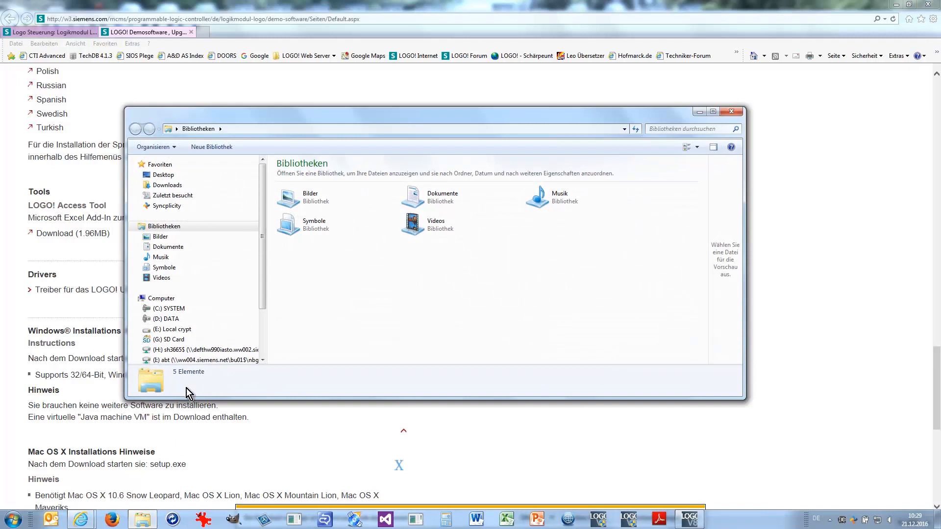
{"action": "left_click", "coordinate": [173, 339]}
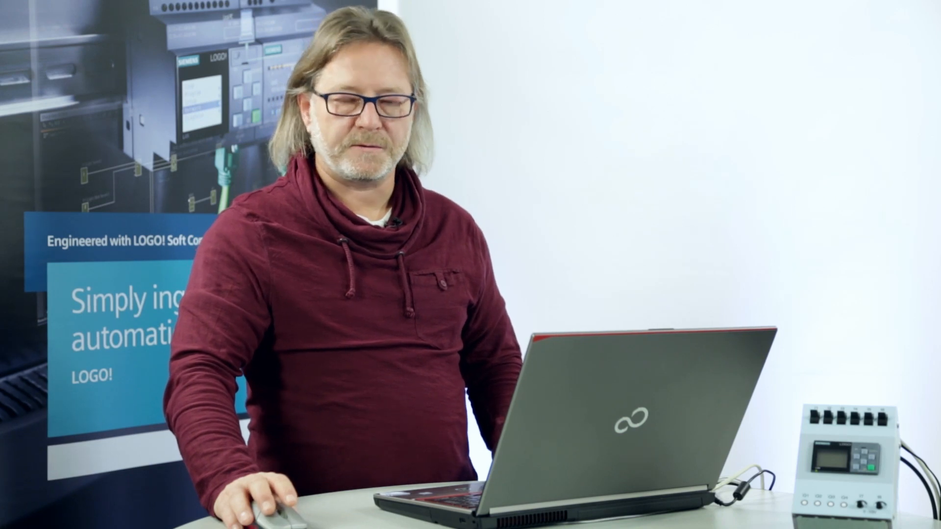
{"action": "right_click", "coordinate": [333, 156]}
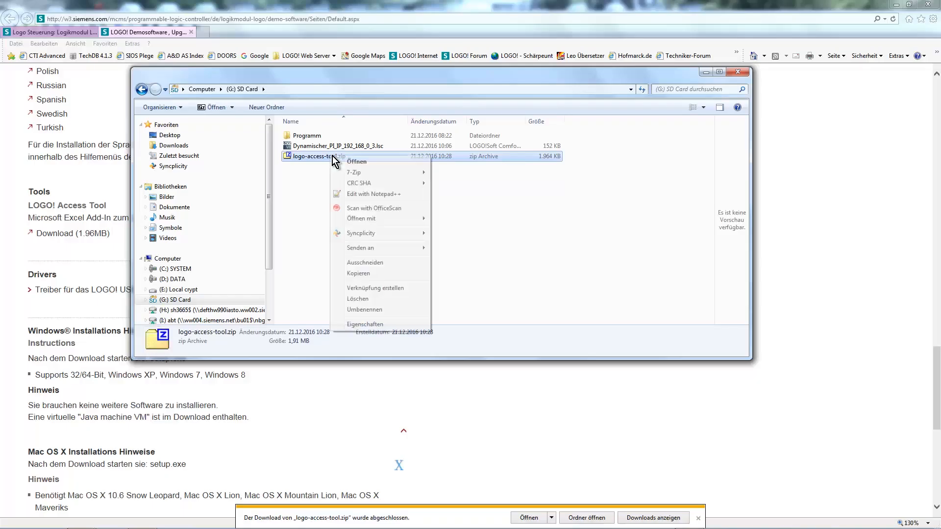
{"action": "mouse_move", "coordinate": [413, 172]}
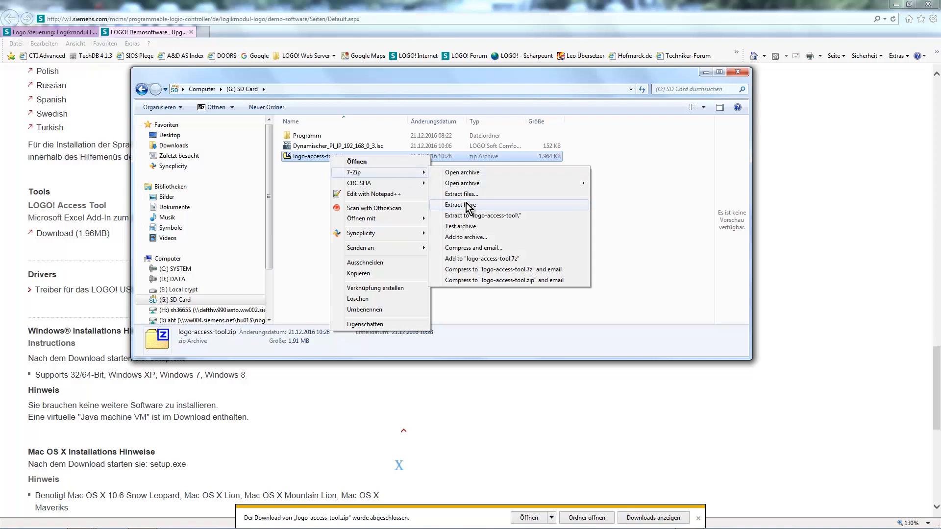
{"action": "left_click", "coordinate": [466, 205]}
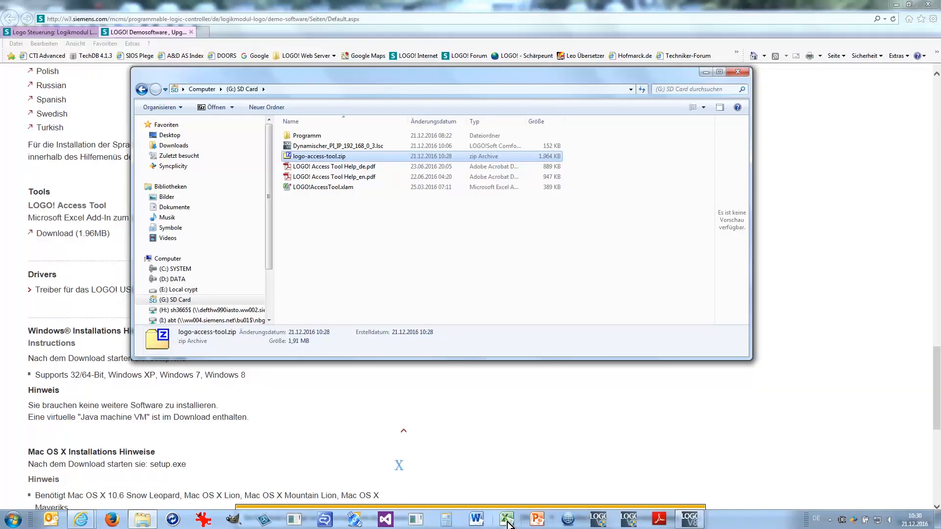
Step: Switch to Excel and open the management dialog for Excel add-ins from the Excel options
{"action": "left_click", "coordinate": [507, 520]}
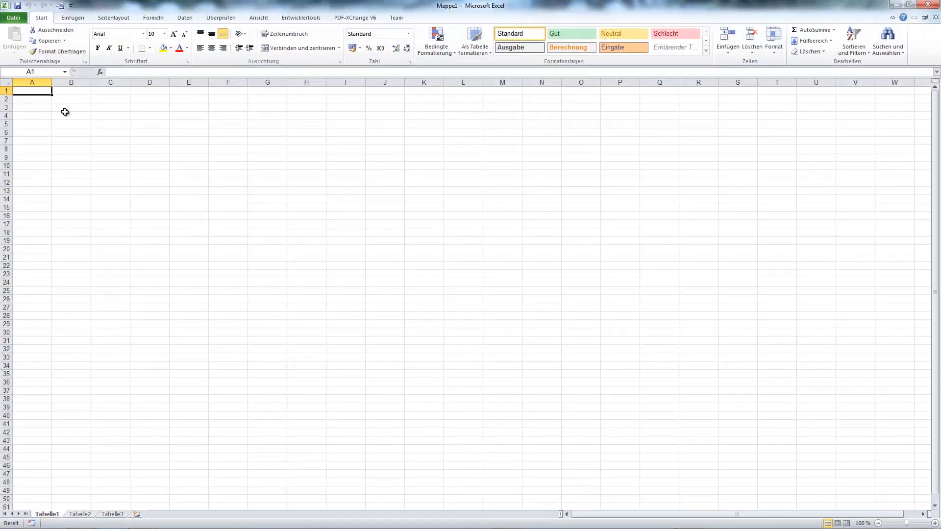
{"action": "left_click", "coordinate": [14, 19]}
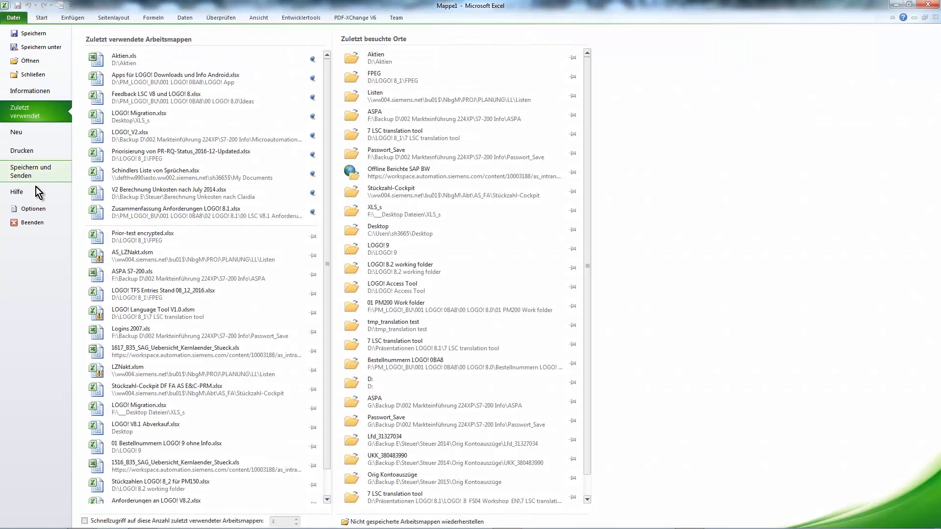
{"action": "left_click", "coordinate": [37, 209]}
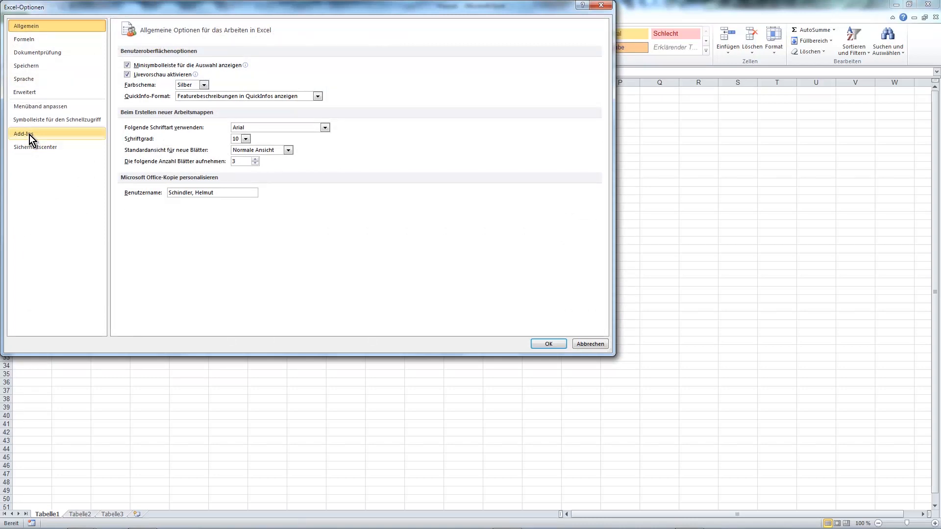
{"action": "left_click", "coordinate": [29, 134]}
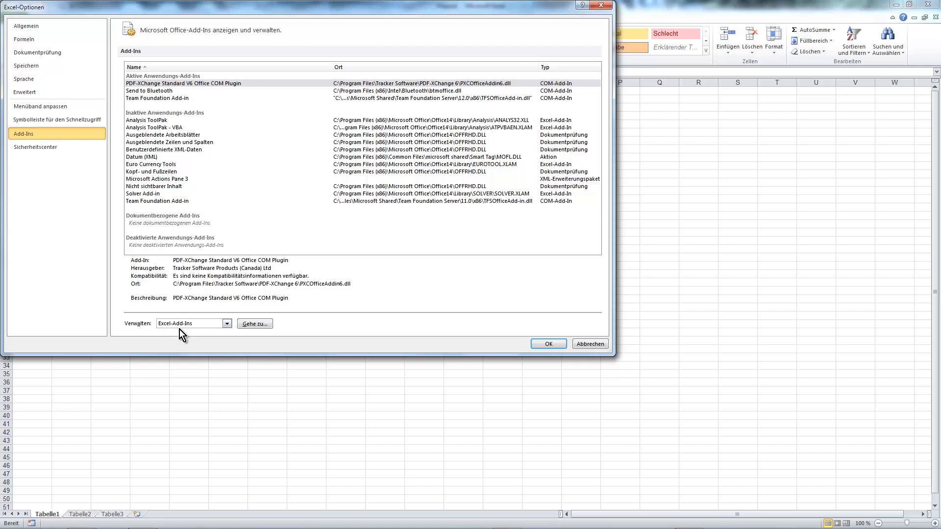
{"action": "left_click", "coordinate": [252, 325]}
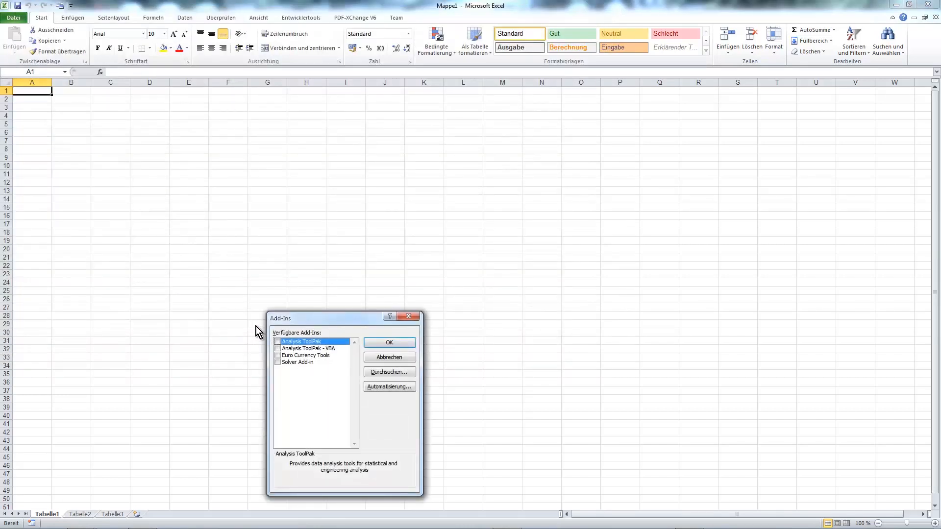
Step: Load LOGO!AccessTool.xlam from the SD Card drive (G:), copy it to the add-in library and activate the add-in
{"action": "left_click_drag", "start_coordinate": [360, 320], "coordinate": [428, 123]}
{"action": "left_click", "coordinate": [454, 174]}
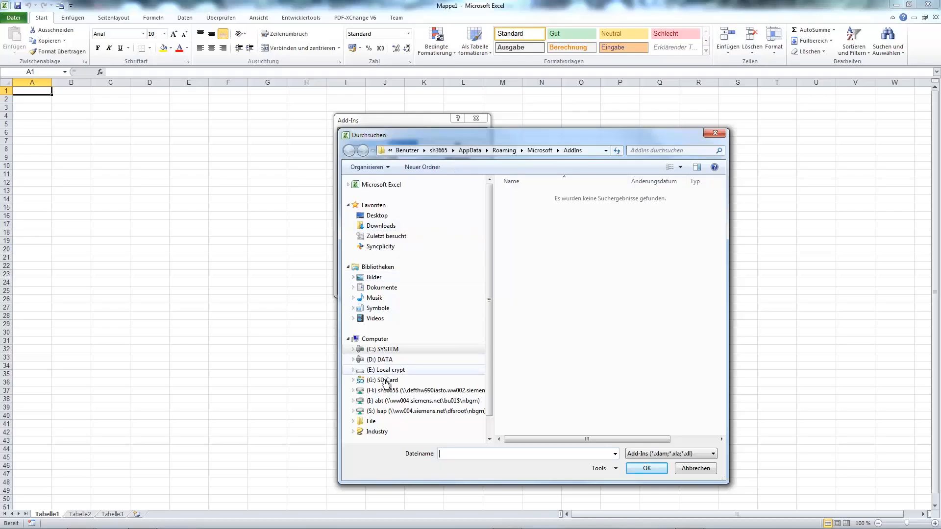
{"action": "left_click", "coordinate": [382, 381]}
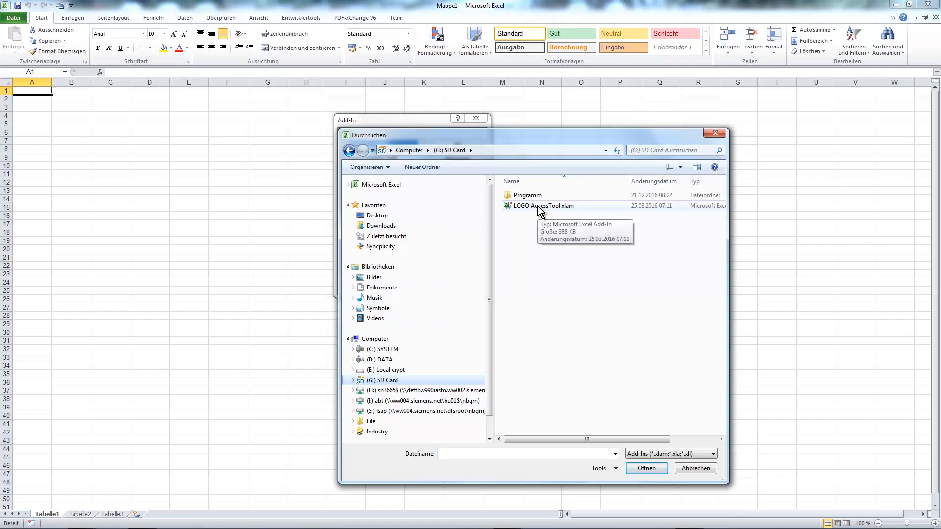
{"action": "left_click", "coordinate": [537, 207]}
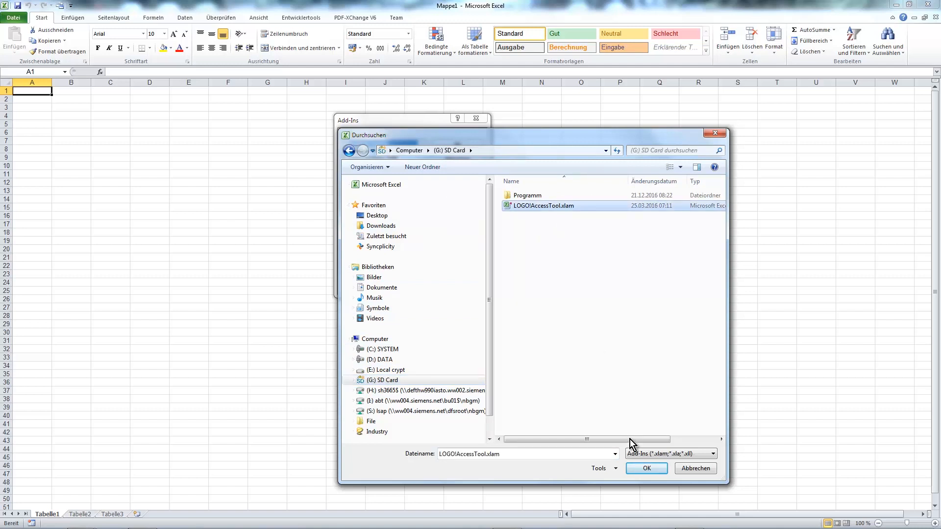
{"action": "left_click", "coordinate": [639, 470]}
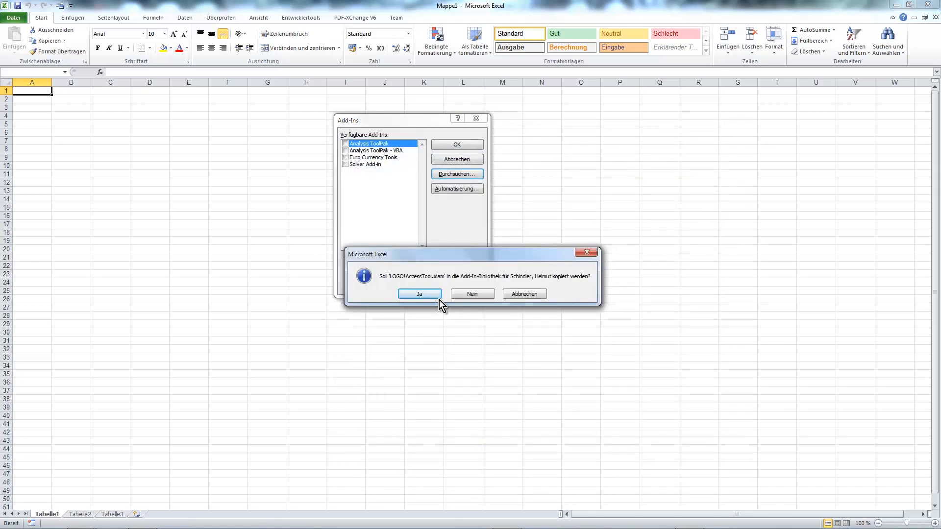
{"action": "left_click", "coordinate": [420, 294]}
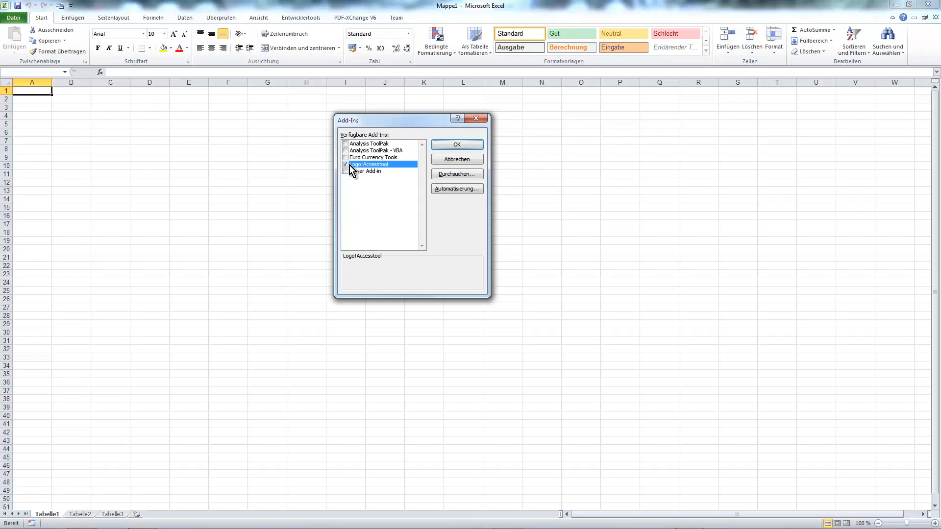
{"action": "left_click", "coordinate": [451, 147]}
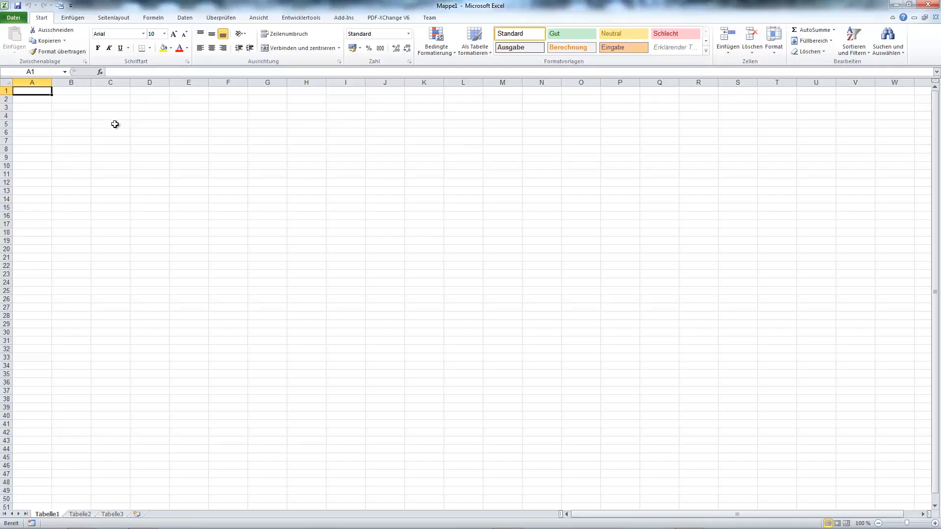
Step: Enter the formula =LOGOVAR("AI1") in cell C5 to read the analog input from the controller
{"action": "left_click", "coordinate": [113, 123]}
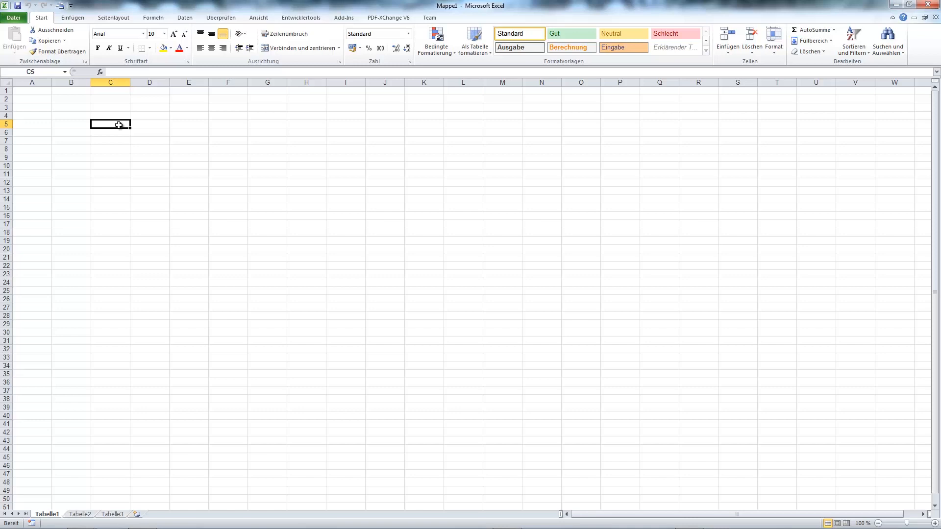
{"action": "type", "text": "="}
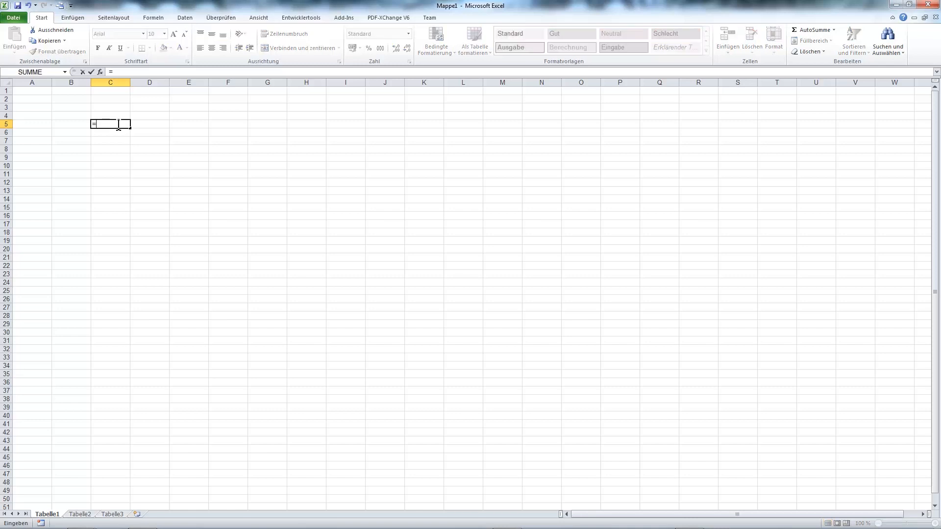
{"action": "type", "text": "l"}
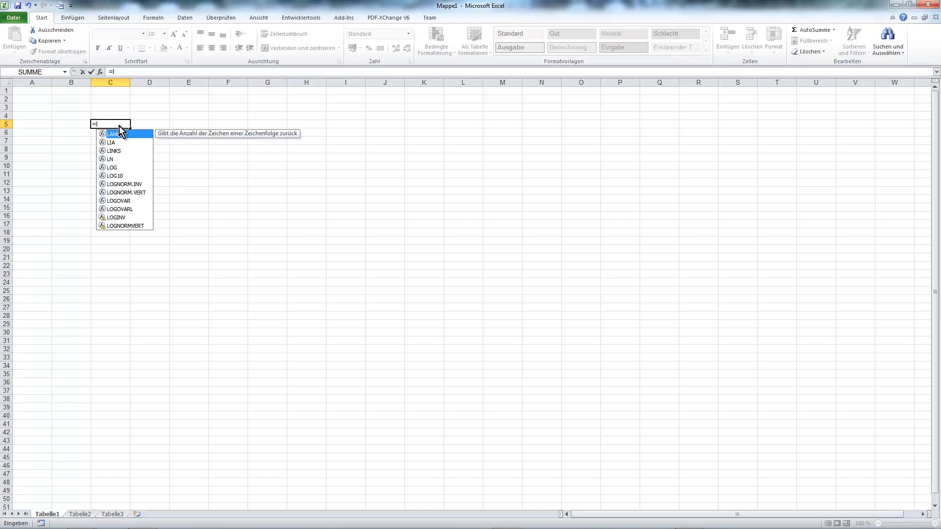
{"action": "left_click", "coordinate": [114, 202]}
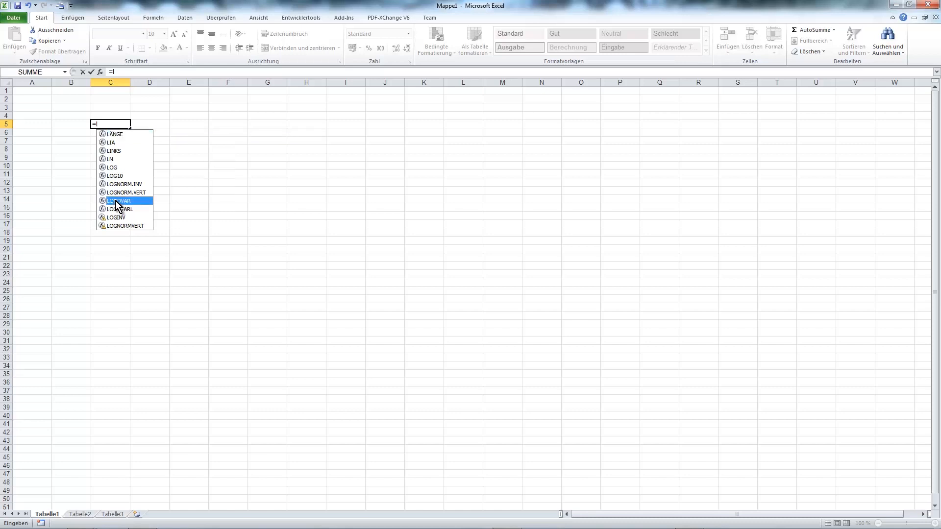
{"action": "double_click", "coordinate": [116, 201]}
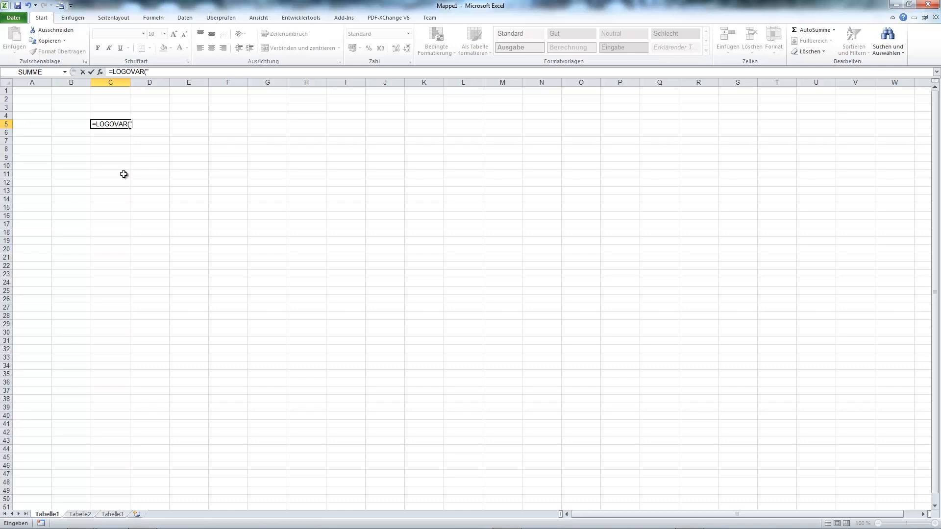
{"action": "type", "text": "Al1"}
{"action": "key", "text": "Left"}
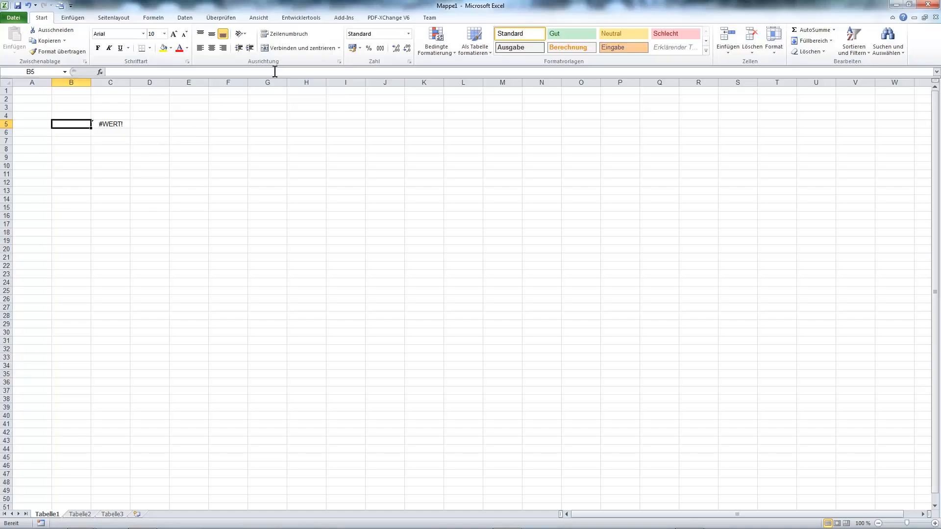
Step: Log in to the LOGO! at IP address 192.168.0.3 through the LOGO!AccessTool add-in, filling in the password field
{"action": "left_click", "coordinate": [342, 18]}
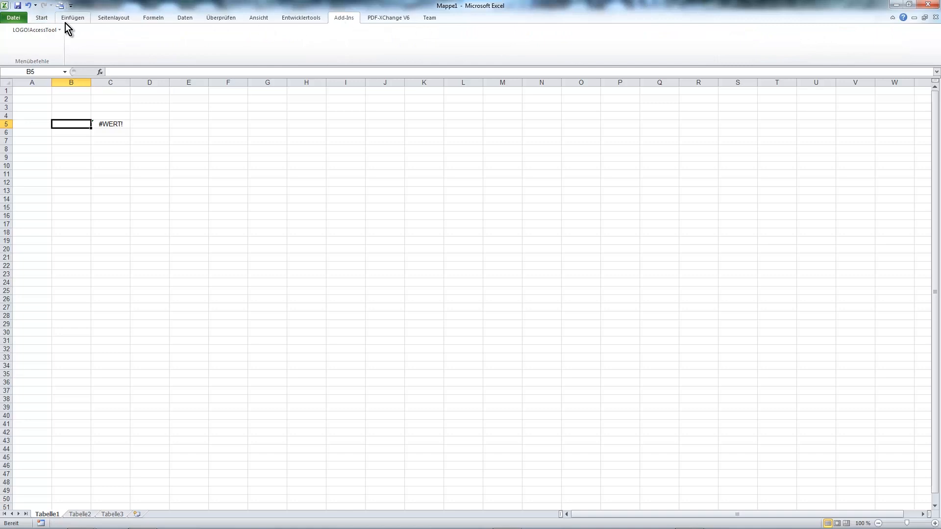
{"action": "left_click", "coordinate": [37, 30]}
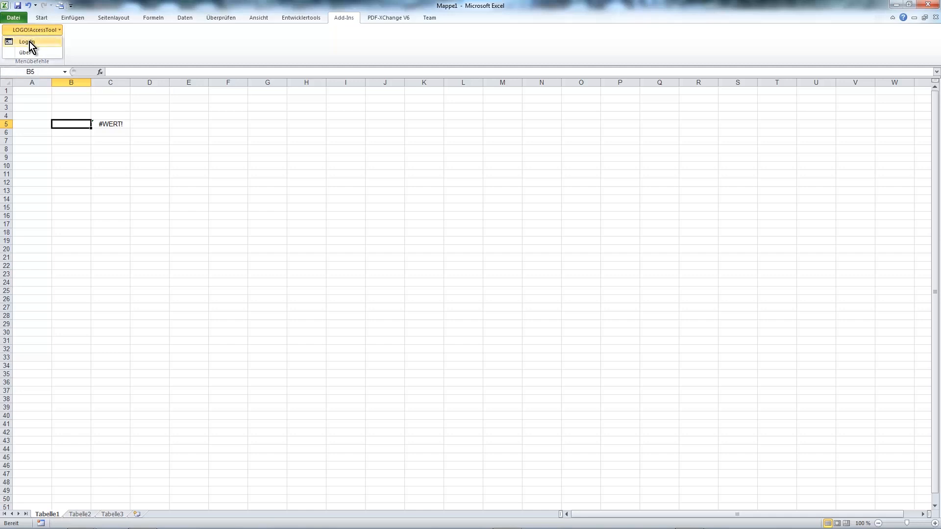
{"action": "left_click", "coordinate": [30, 42]}
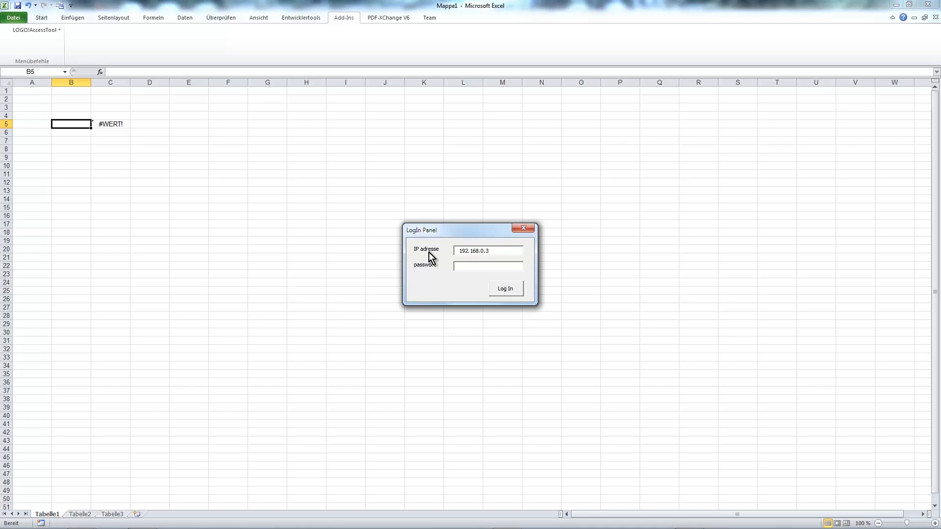
{"action": "left_click", "coordinate": [455, 269]}
{"action": "left_click", "coordinate": [508, 289]}
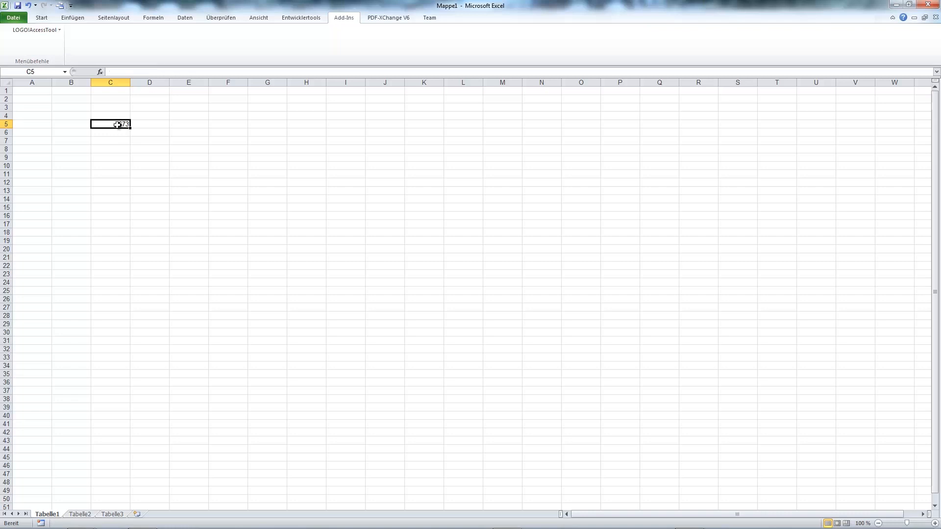
Step: Change the formula in C5 to =LOGOVARL("AI1") and save the workbook as Mappe1.xlsx on the SD Card drive (G:)
{"action": "left_click", "coordinate": [145, 71]}
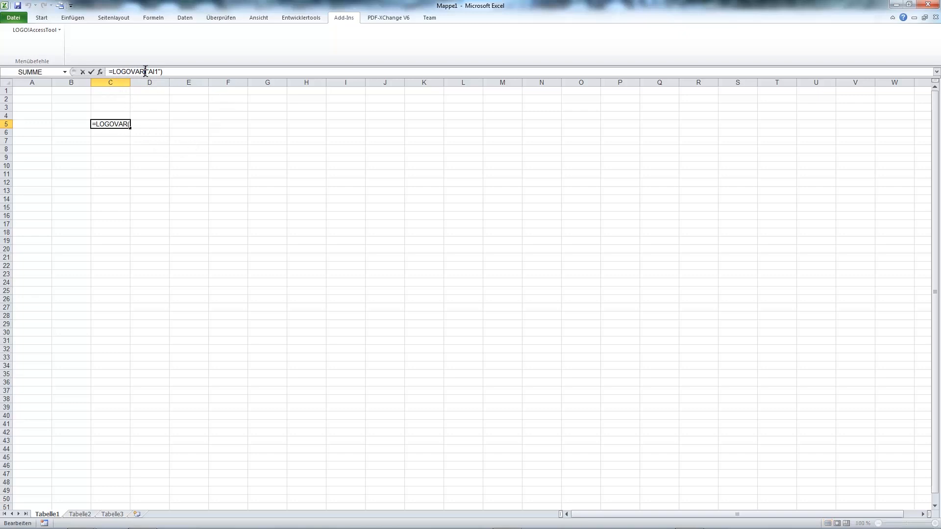
{"action": "type", "text": "l"}
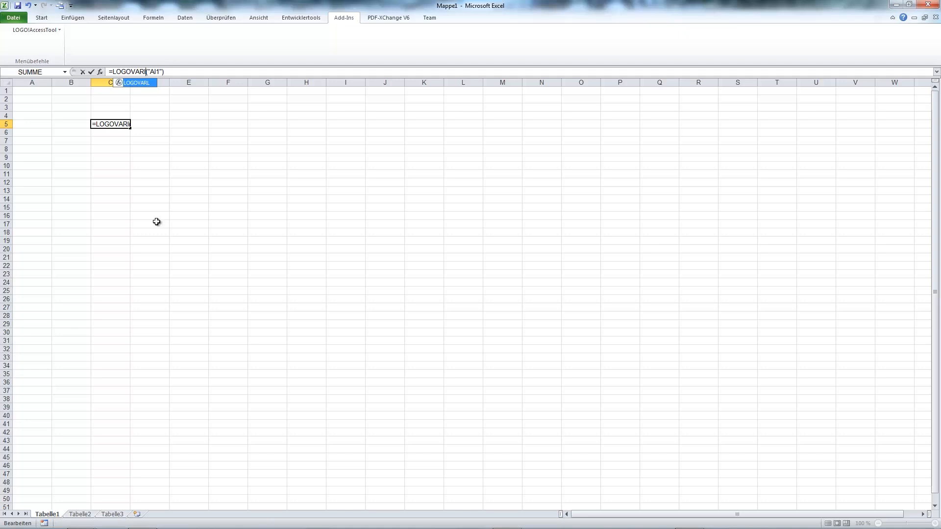
{"action": "left_click", "coordinate": [19, 6]}
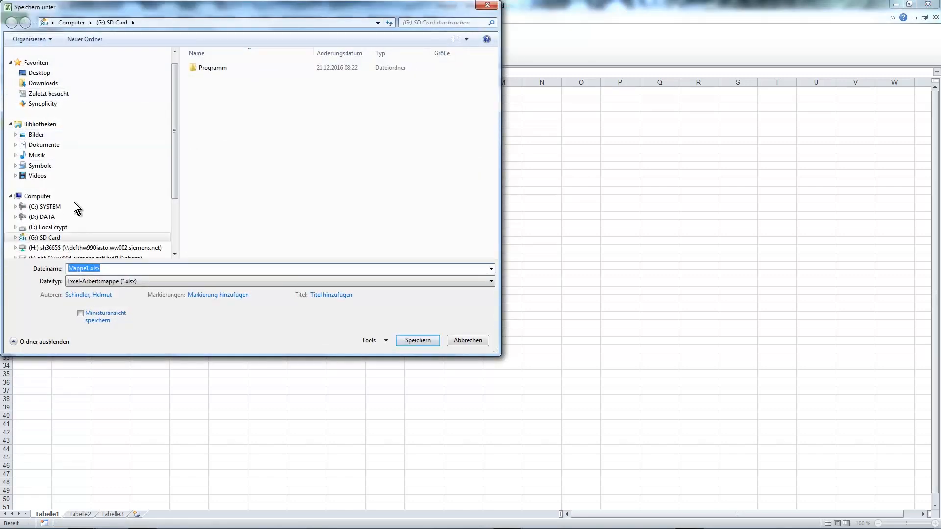
{"action": "left_click", "coordinate": [51, 237]}
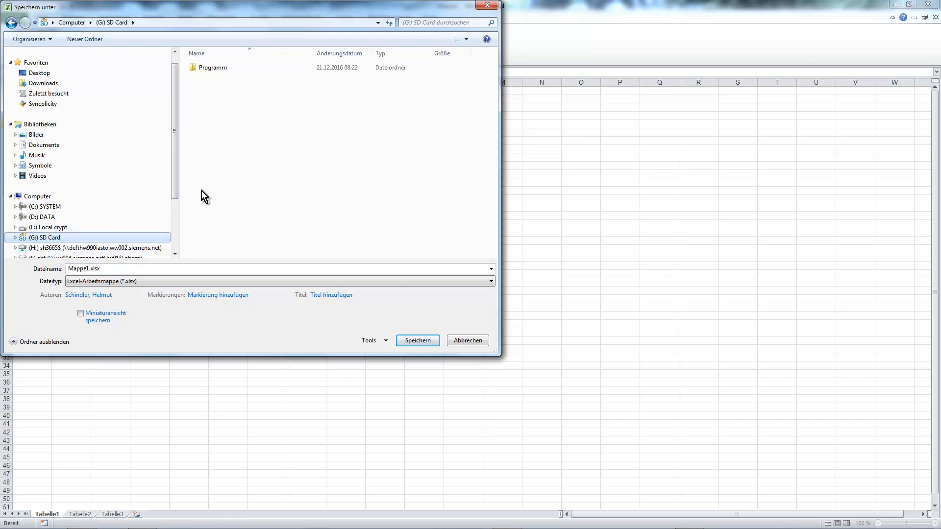
{"action": "left_click", "coordinate": [411, 339]}
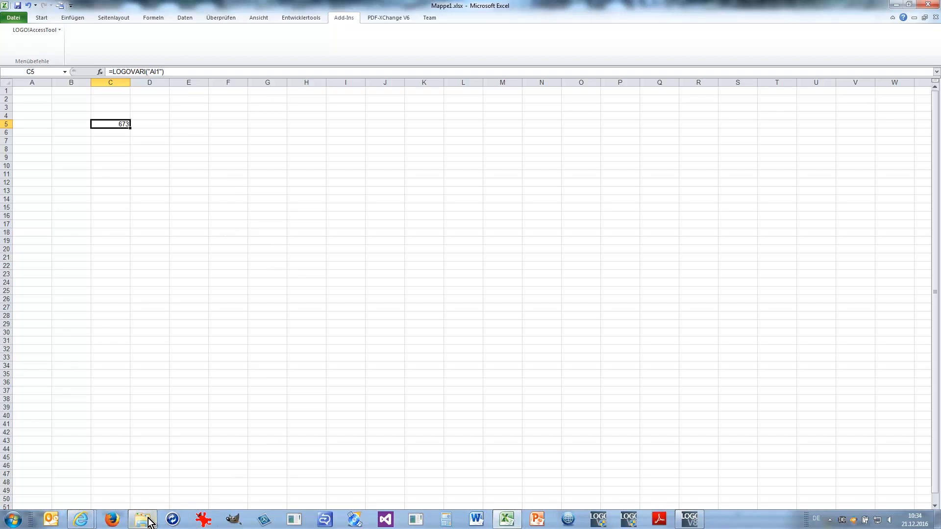
Step: Switch to Windows Explorer to check the files on the SD Card drive (G:)
{"action": "left_click", "coordinate": [148, 519]}
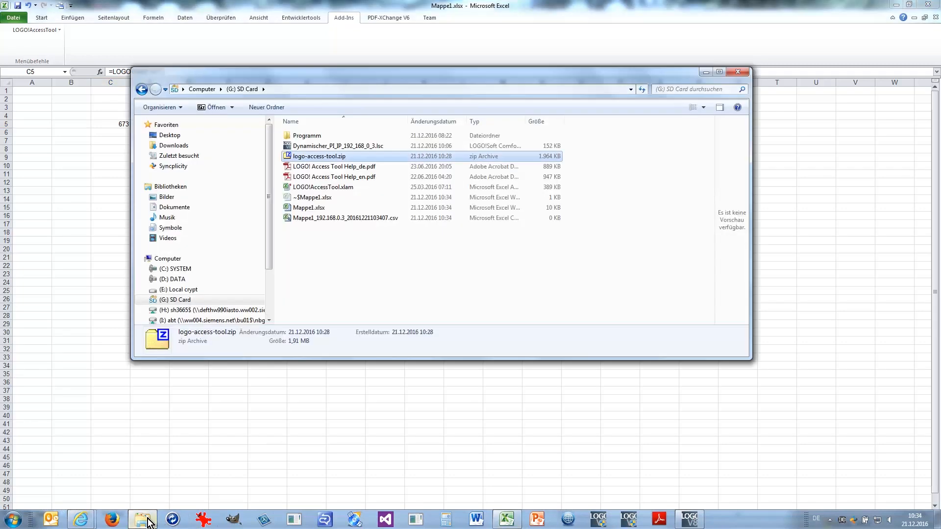